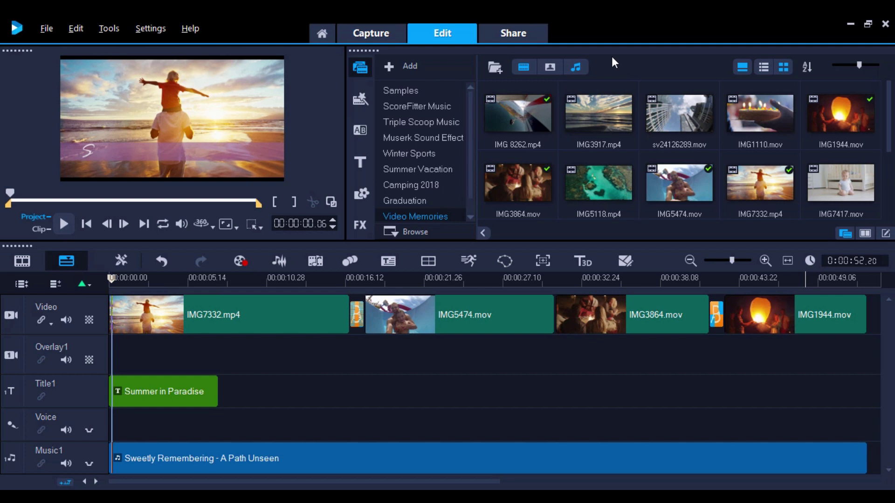
# - Open the Share workspace and look through the Device, Web and Disc output categories
pyautogui.click(526, 29)
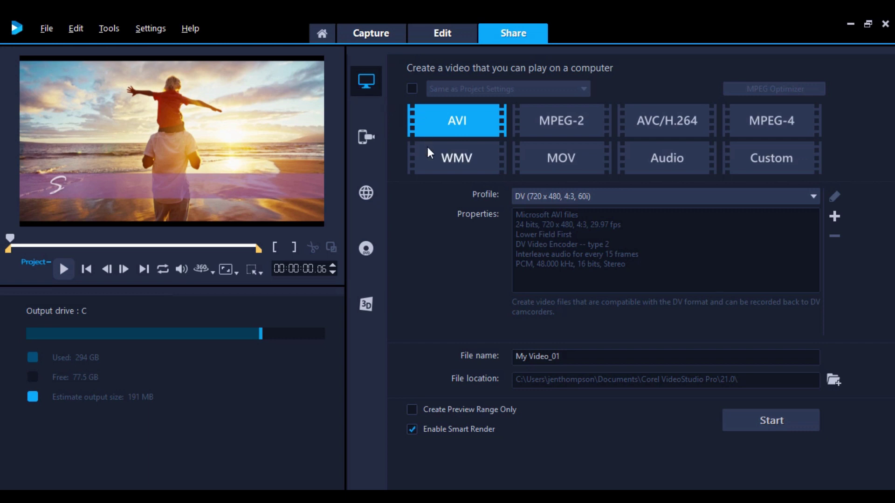
pyautogui.click(368, 143)
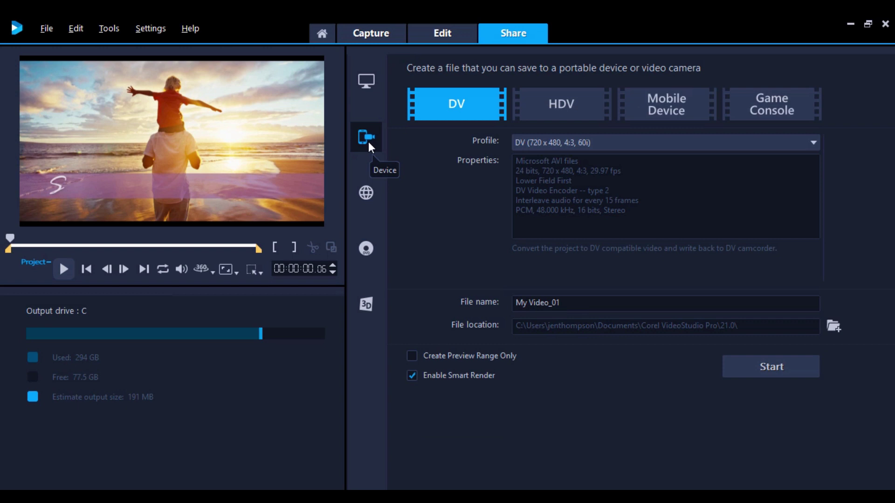
pyautogui.click(365, 192)
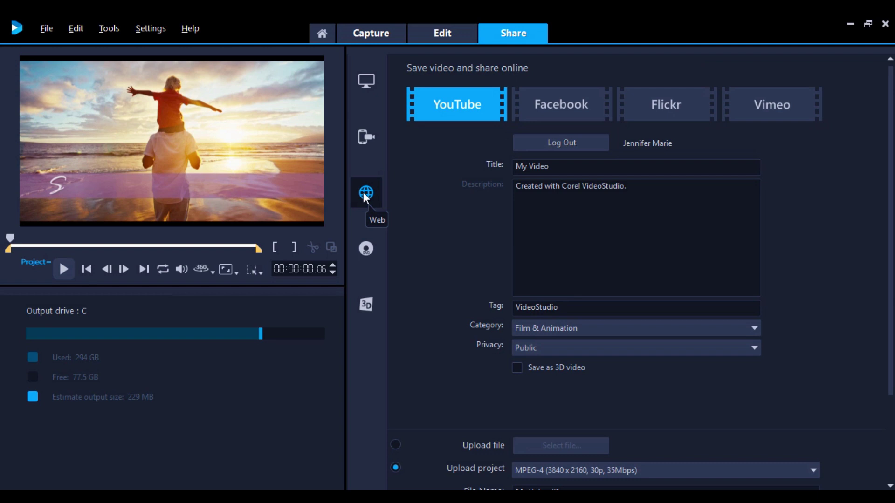
pyautogui.click(368, 248)
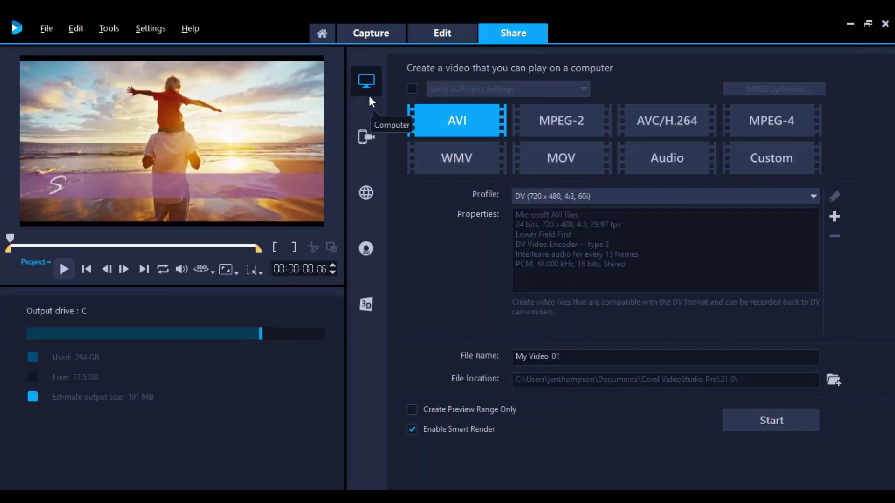
# - Render a computer video named 'Summer in Paradise' using Same as Project Settings
pyautogui.click(411, 89)
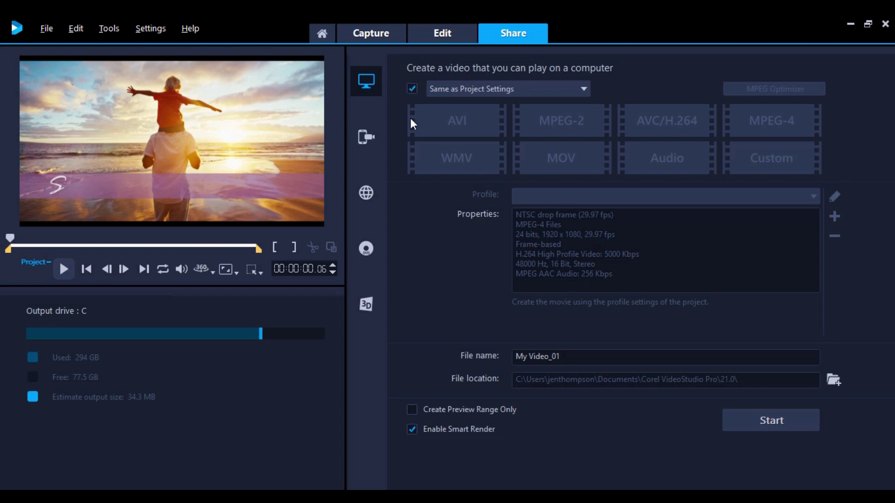
pyautogui.moveTo(568, 358); pyautogui.dragTo(505, 363)
pyautogui.write('Summer')
pyautogui.write(' in Paradise')
pyautogui.click(741, 421)
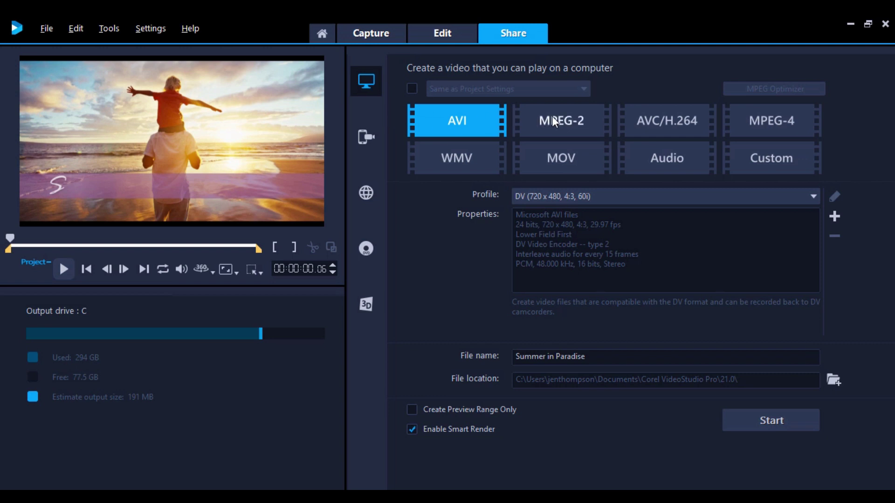
# - Choose MPEG-4 format with the MPEG-4 AVC 4K (3840 x 2160, 60p, 65Mbps) profile
pyautogui.click(759, 128)
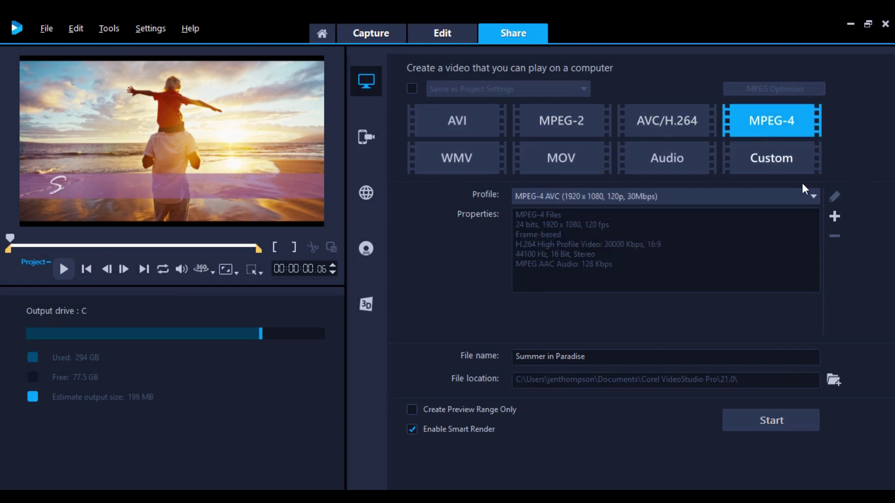
pyautogui.click(804, 196)
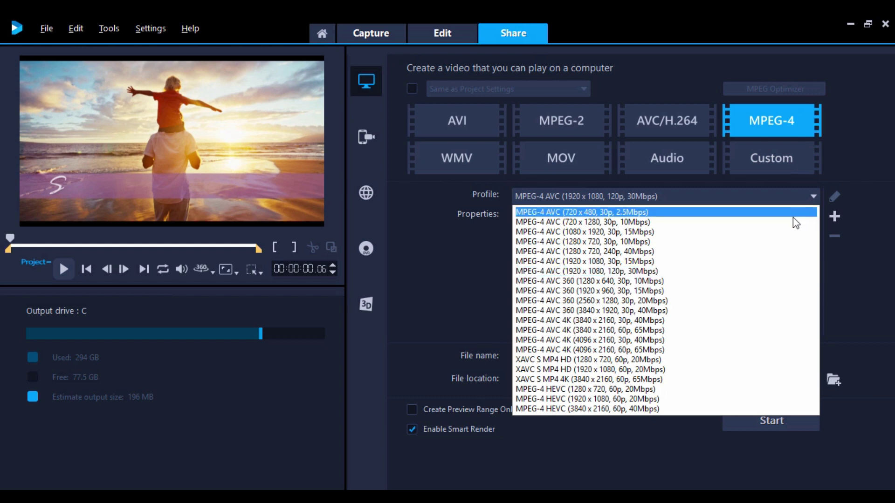
pyautogui.click(768, 291)
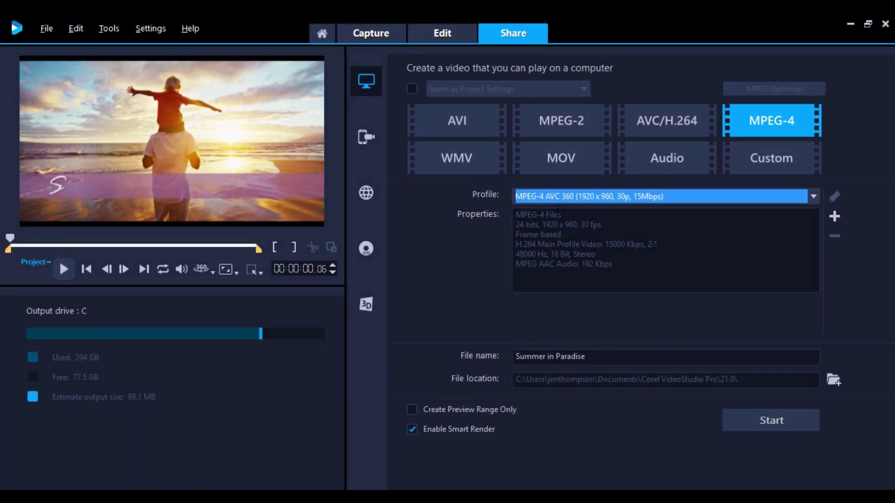
pyautogui.click(559, 199)
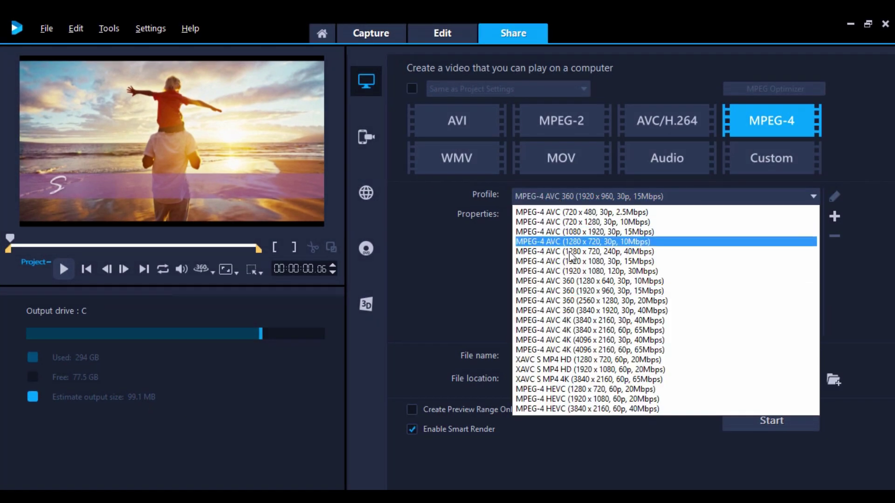
pyautogui.click(584, 329)
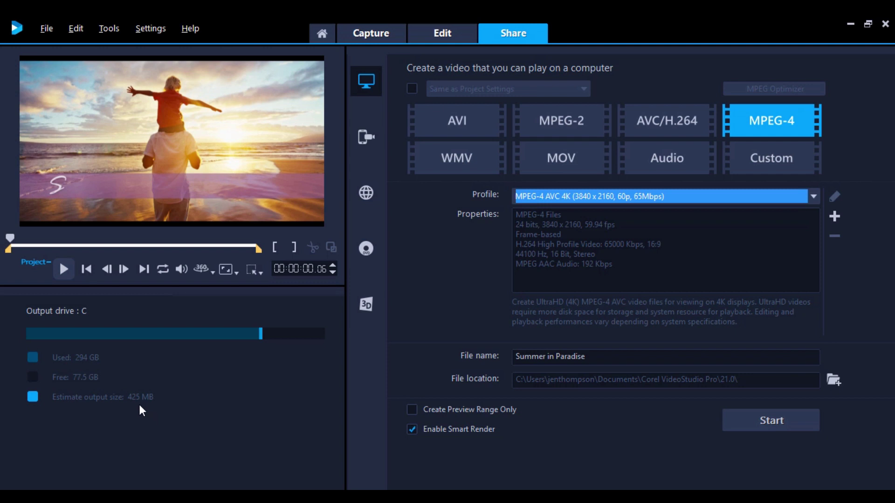
# - Render only a preview range trimmed to the first six seconds
pyautogui.click(410, 408)
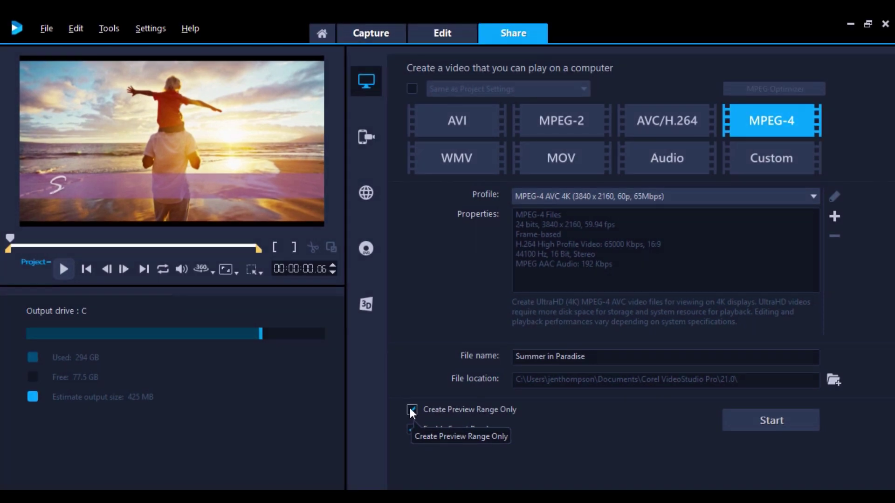
pyautogui.moveTo(256, 250); pyautogui.dragTo(38, 248)
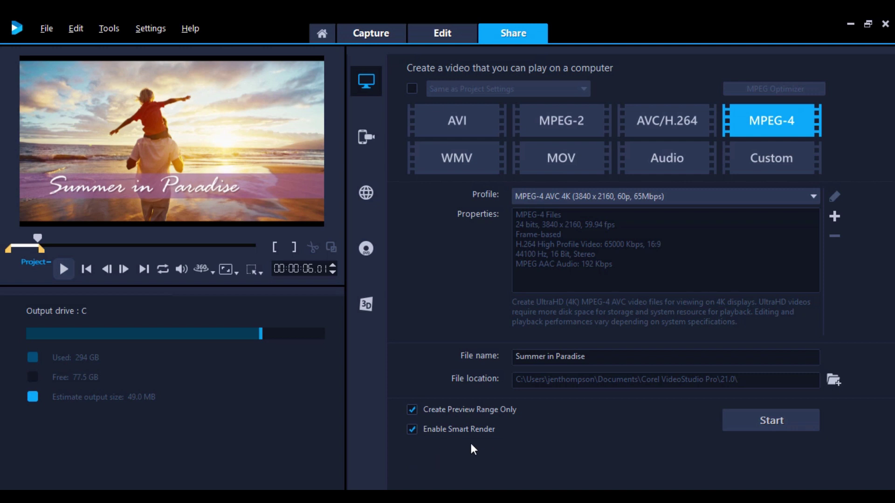
pyautogui.click(732, 421)
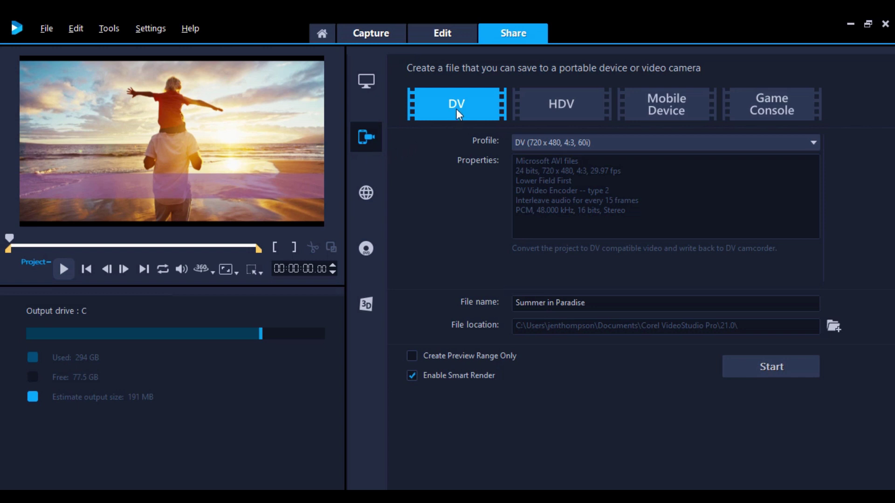
# - Render 'Summer in Paradise' with the Game Console format's PSP profile
pyautogui.click(557, 113)
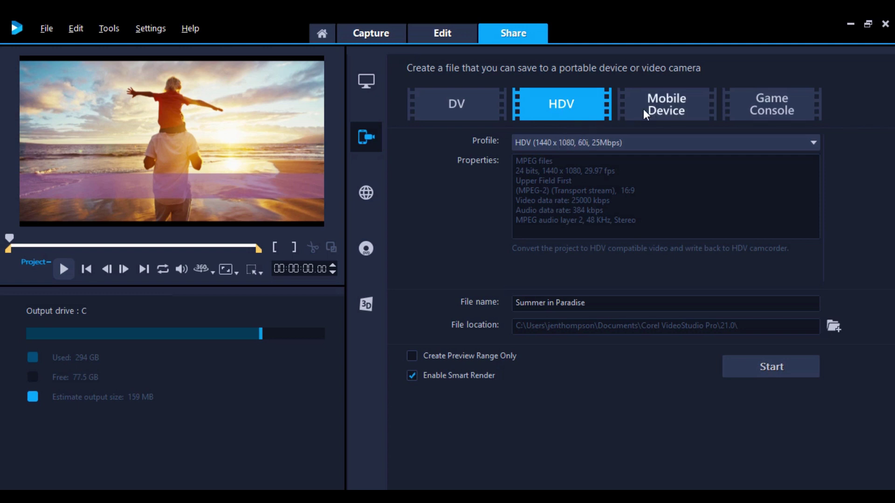
pyautogui.click(656, 105)
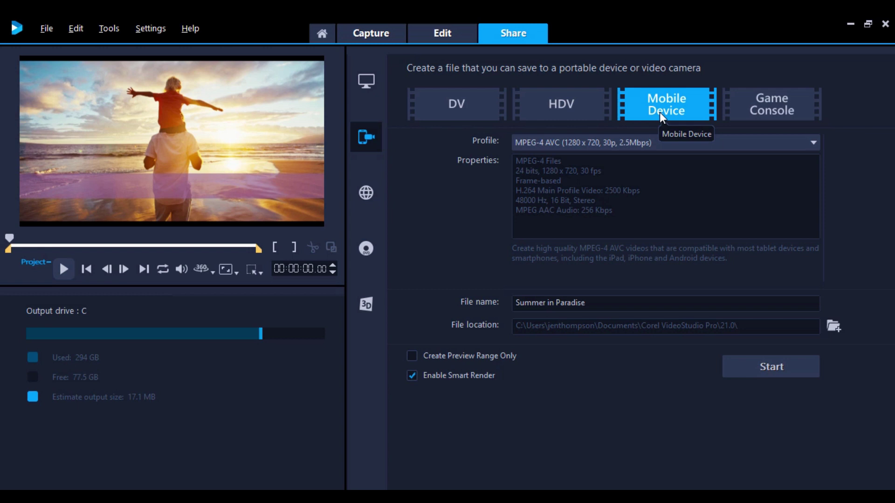
pyautogui.click(771, 114)
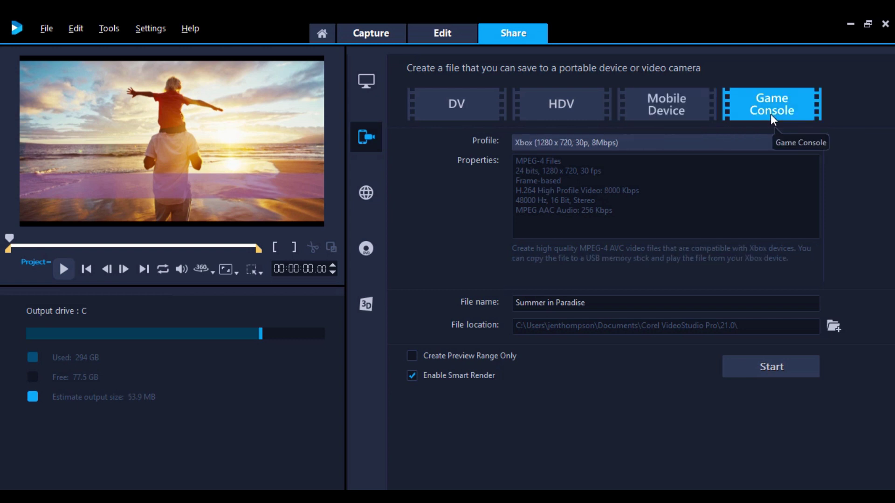
pyautogui.click(760, 143)
pyautogui.click(745, 168)
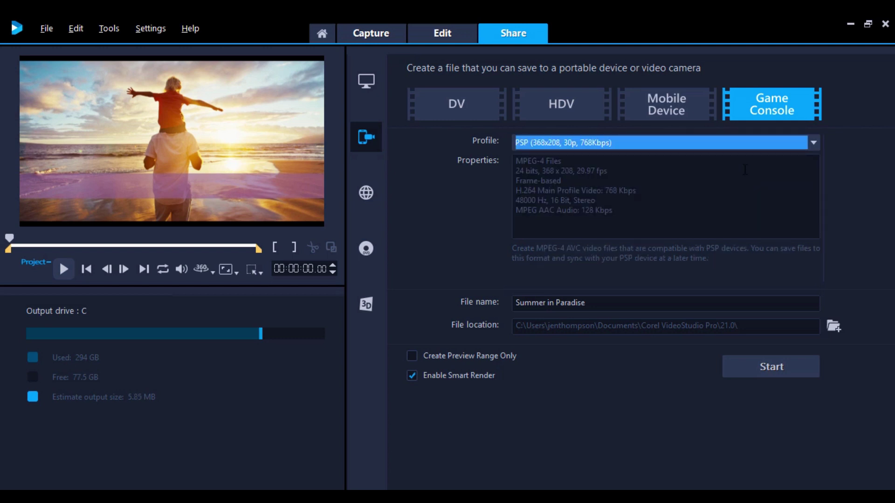
pyautogui.click(647, 303)
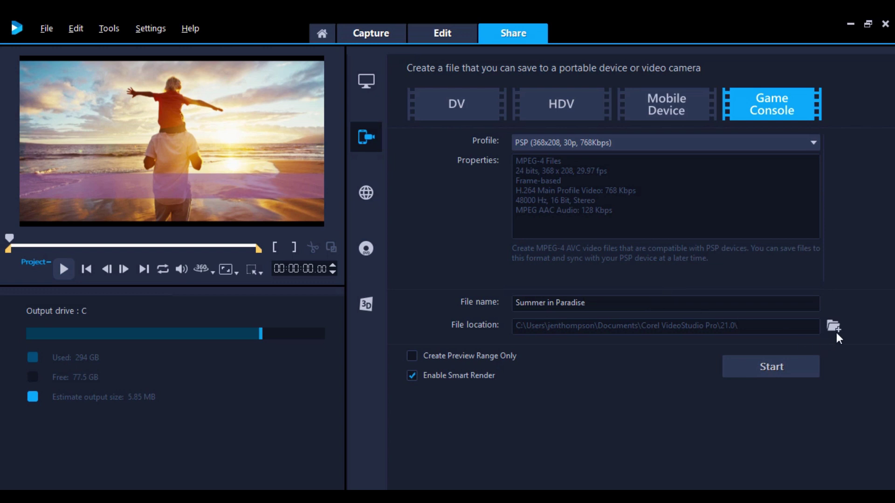
pyautogui.click(788, 364)
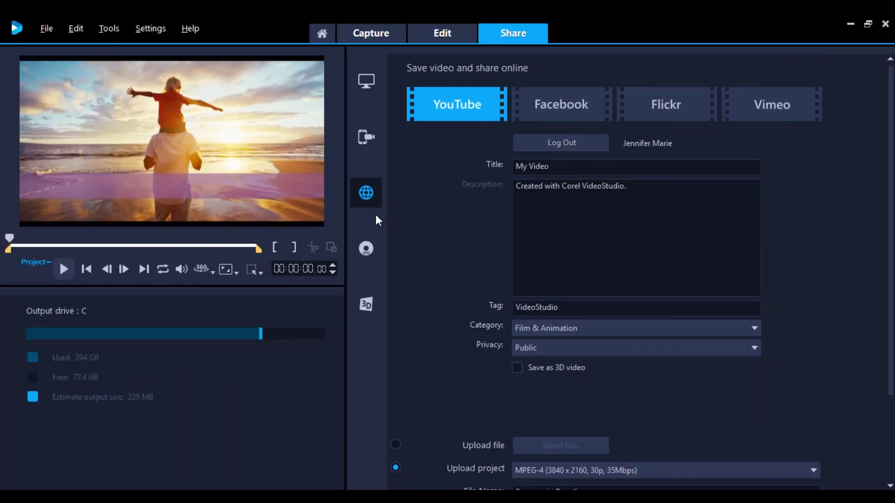
# - Dismiss the Facebook login and switch the web upload to YouTube
pyautogui.click(549, 112)
pyautogui.click(593, 208)
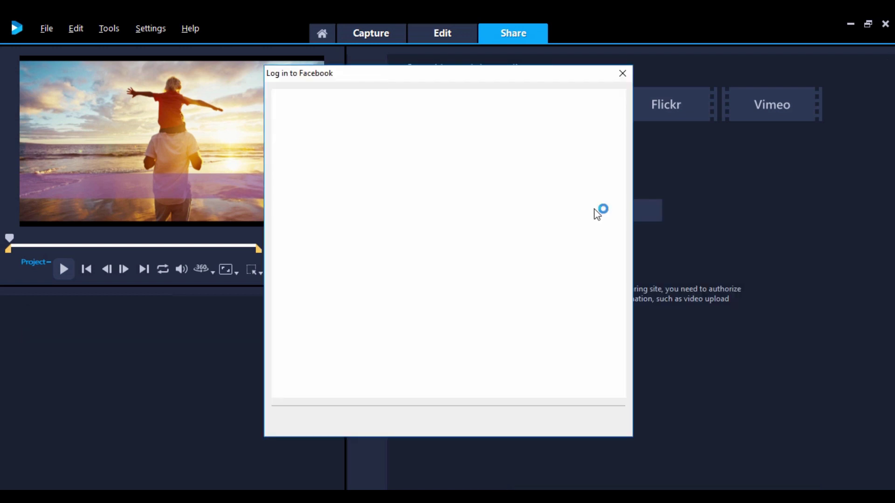
pyautogui.click(623, 73)
pyautogui.click(490, 277)
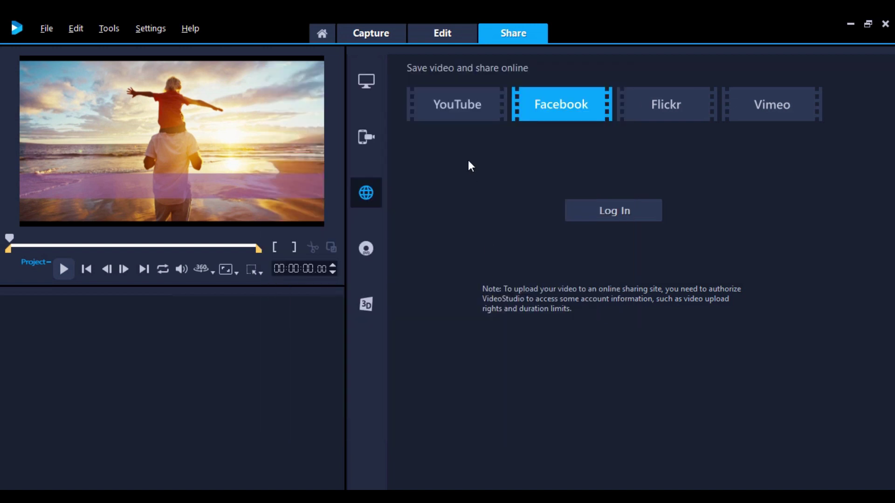
pyautogui.click(463, 110)
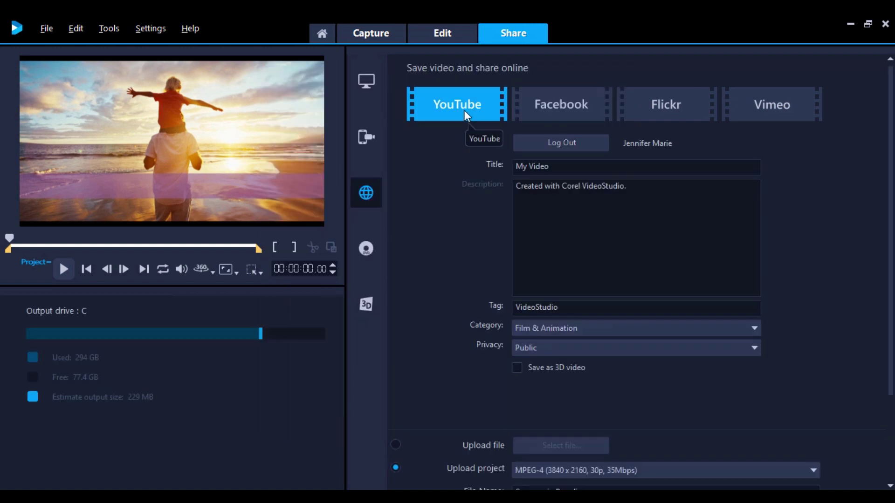
# - Set title 'Summer in Paradise', description 'Family Vacation 2018', and Private privacy
pyautogui.tripleClick(624, 165)
pyautogui.write('Summer in ')
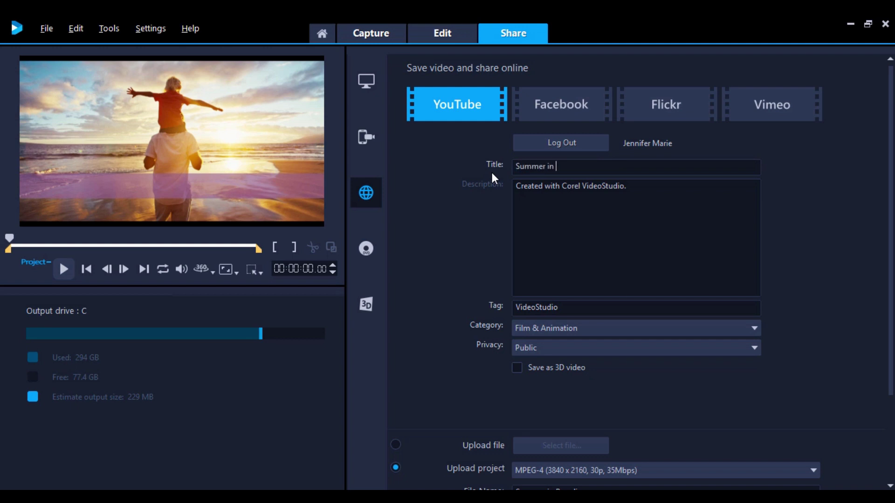
pyautogui.write('Paradise')
pyautogui.moveTo(626, 186); pyautogui.dragTo(506, 188)
pyautogui.write('Family Vacatio')
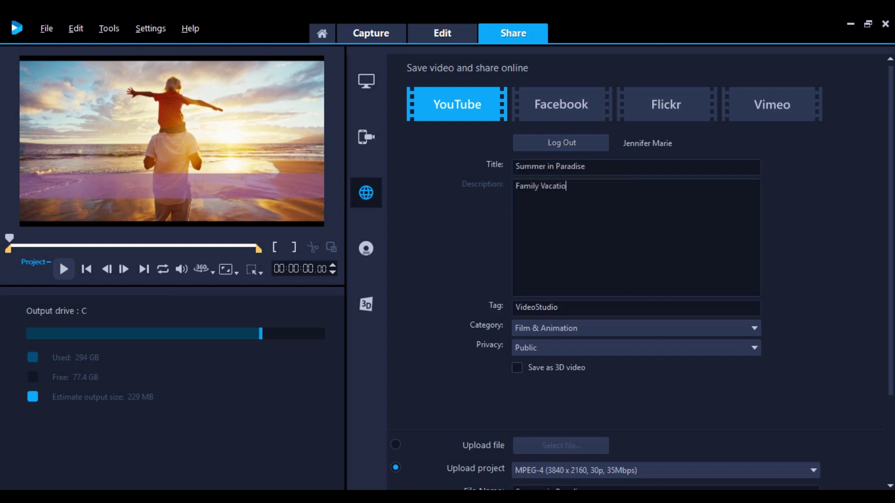
pyautogui.write('n 2018')
pyautogui.click(576, 347)
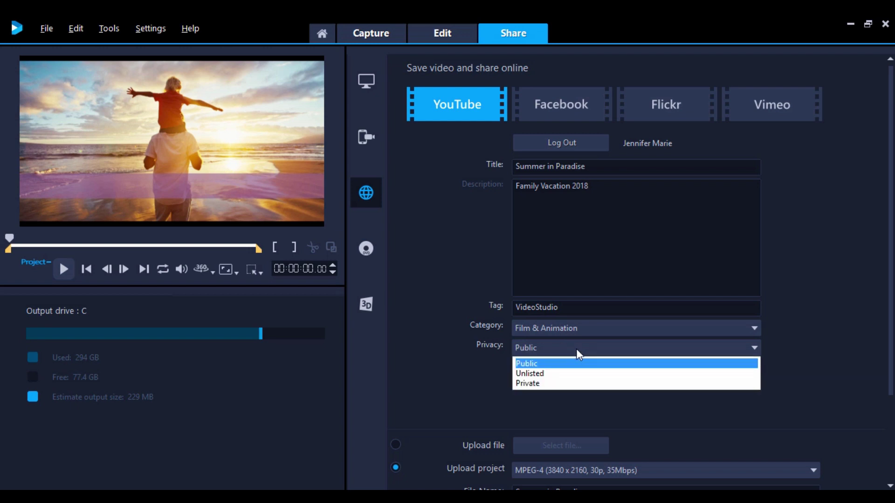
pyautogui.click(574, 383)
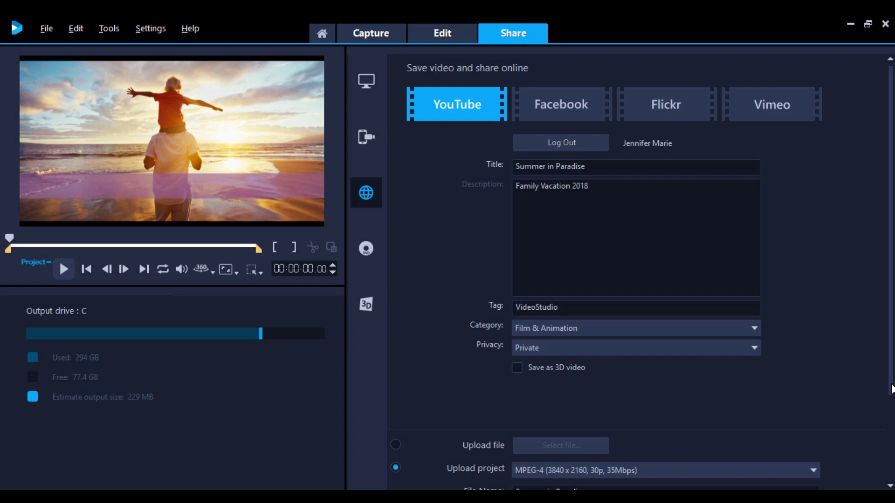
pyautogui.moveTo(892, 388); pyautogui.dragTo(893, 480)
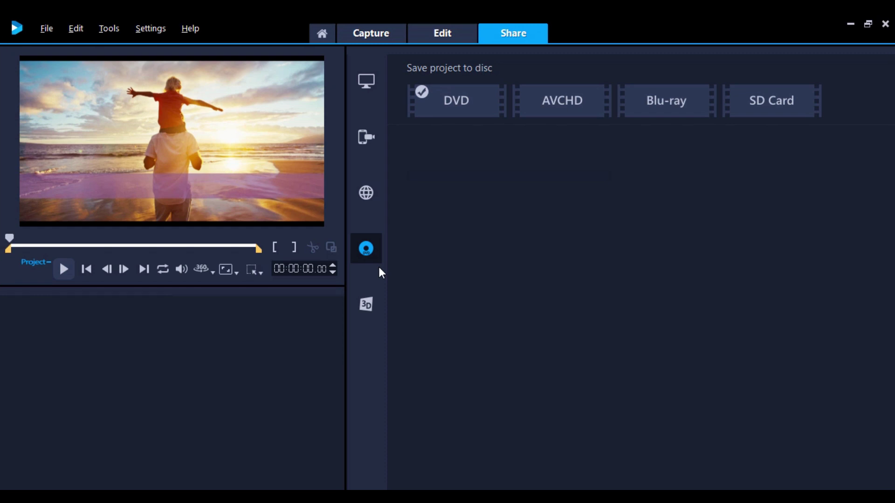
# - Start a DVD project with 4:3 aspect ratio and advance to the menu stage
pyautogui.click(464, 105)
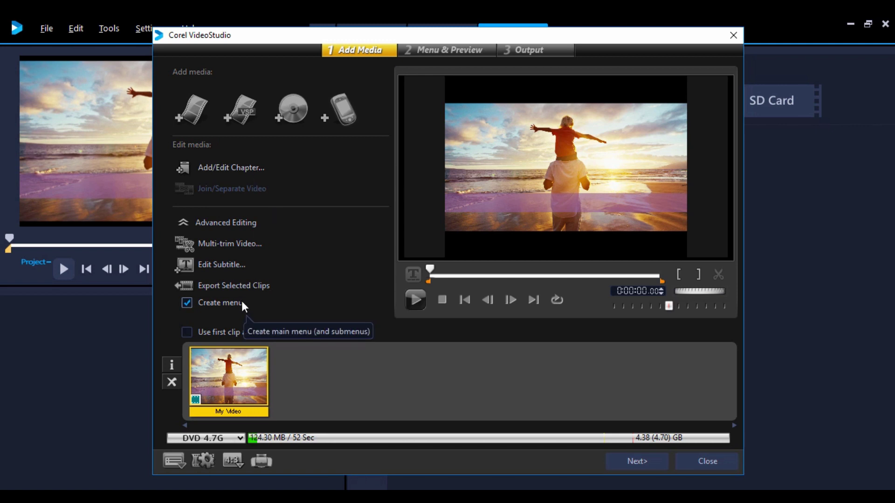
pyautogui.click(234, 455)
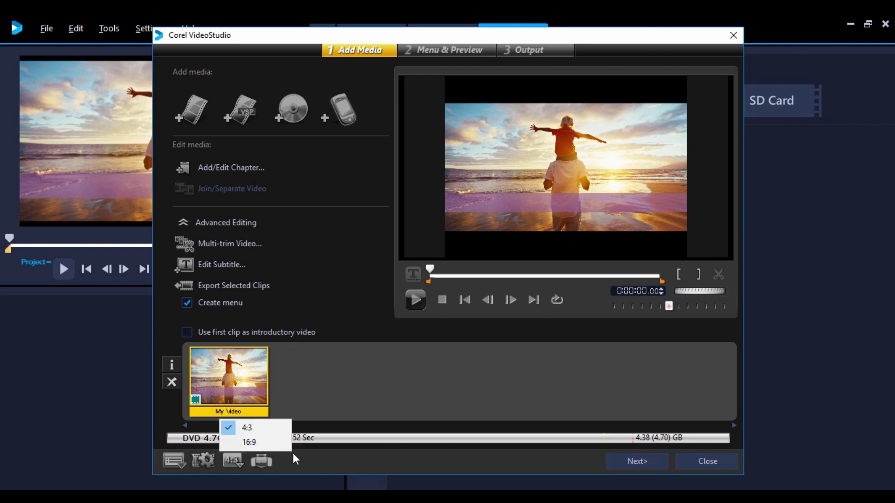
pyautogui.click(648, 462)
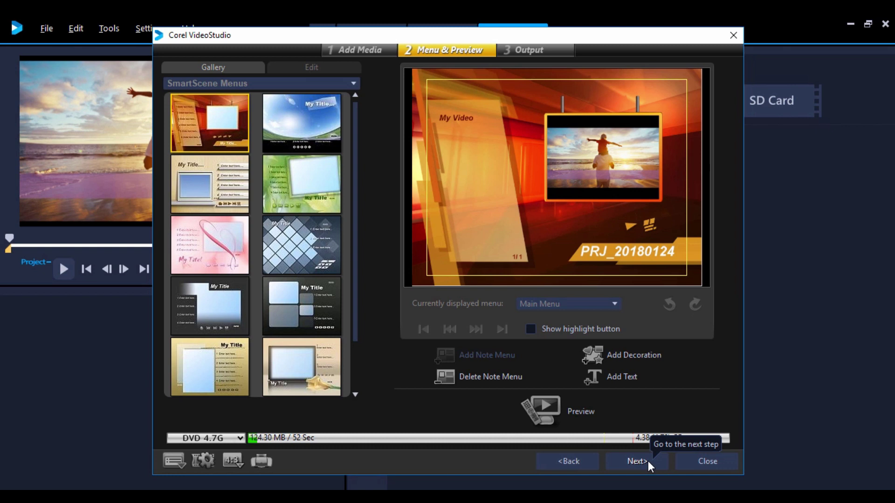
# - Apply the green leaf SmartScene menu and retitle it 'Our Summer'
pyautogui.click(316, 192)
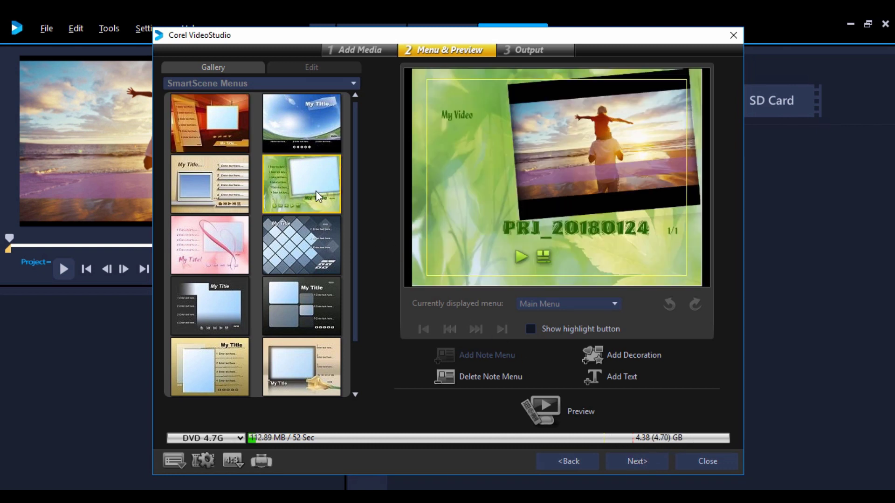
pyautogui.doubleClick(458, 115)
pyautogui.write('Our Summer')
pyautogui.click(578, 227)
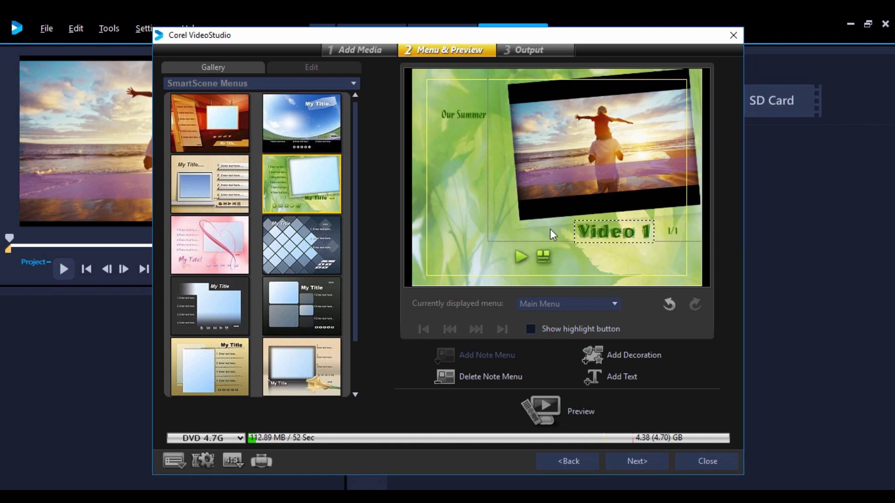
pyautogui.click(637, 461)
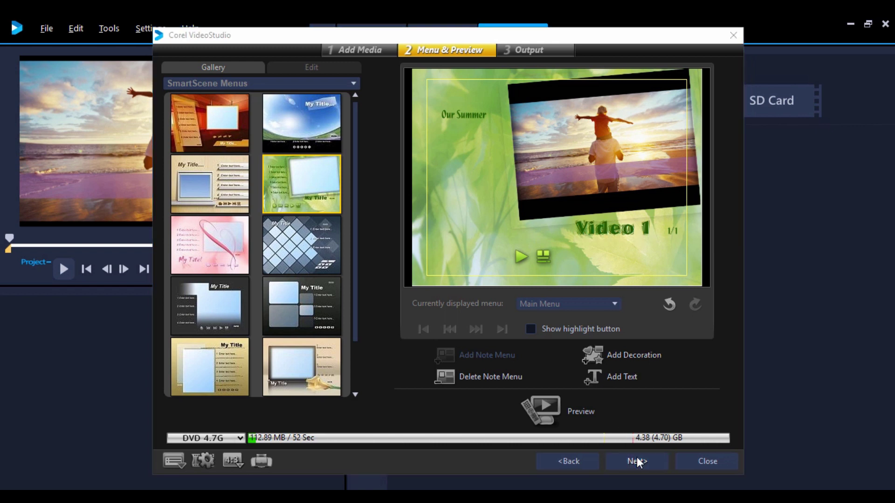
# - Label the disc 'SummerVideo' and burn it as a disc image, confirming with OK
pyautogui.hotkey('ctrl', 'a')
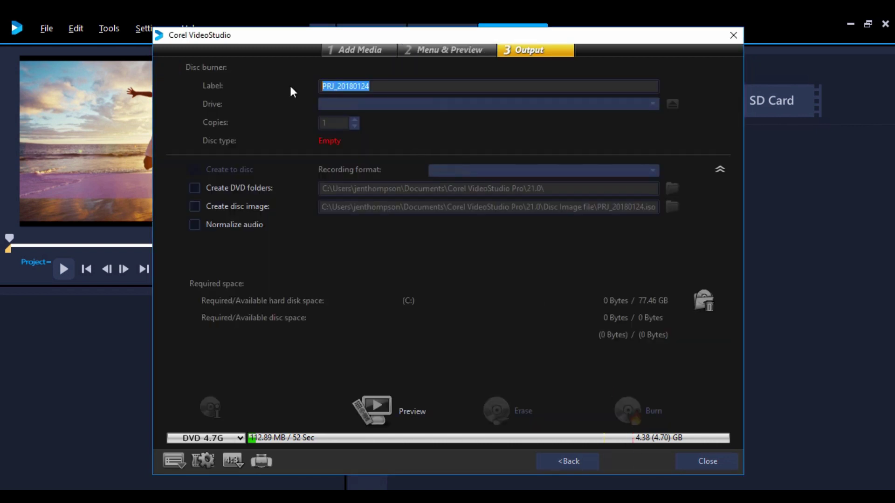
pyautogui.write('SummerVideo')
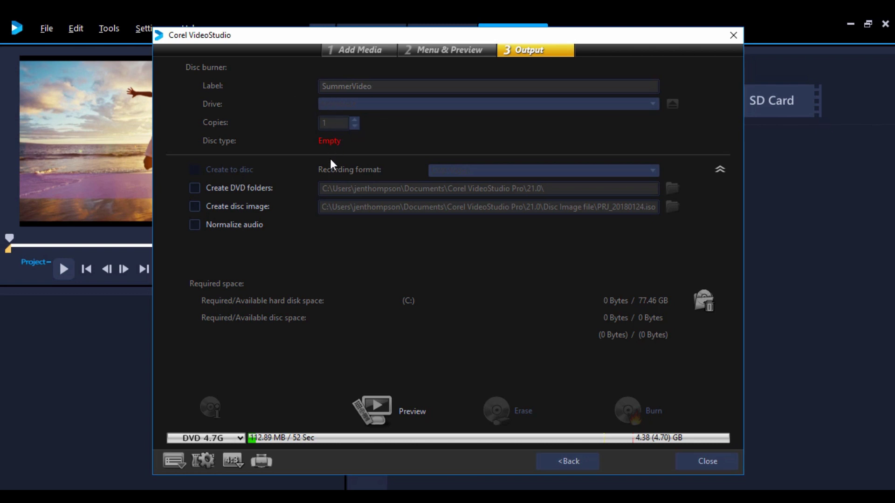
pyautogui.click(195, 207)
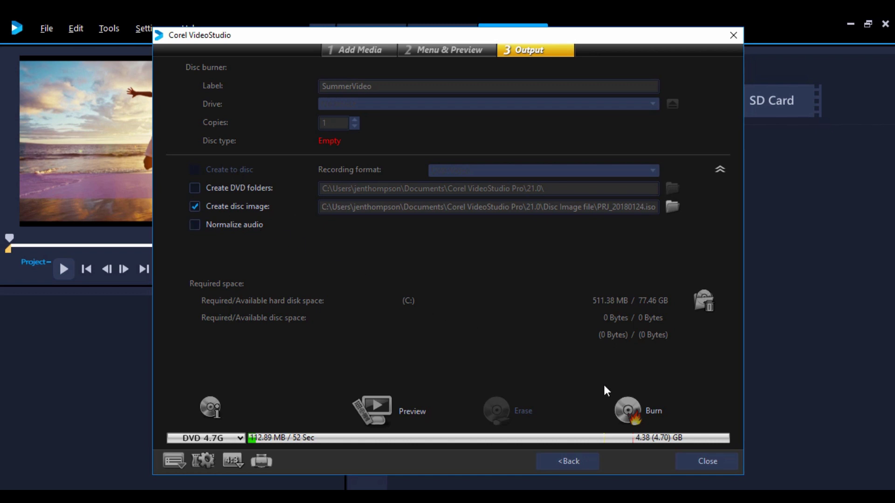
pyautogui.click(631, 413)
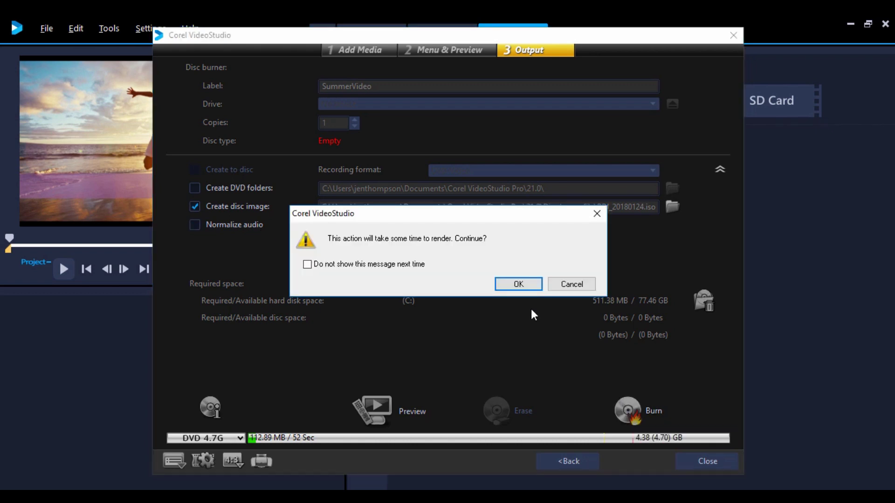
pyautogui.click(519, 285)
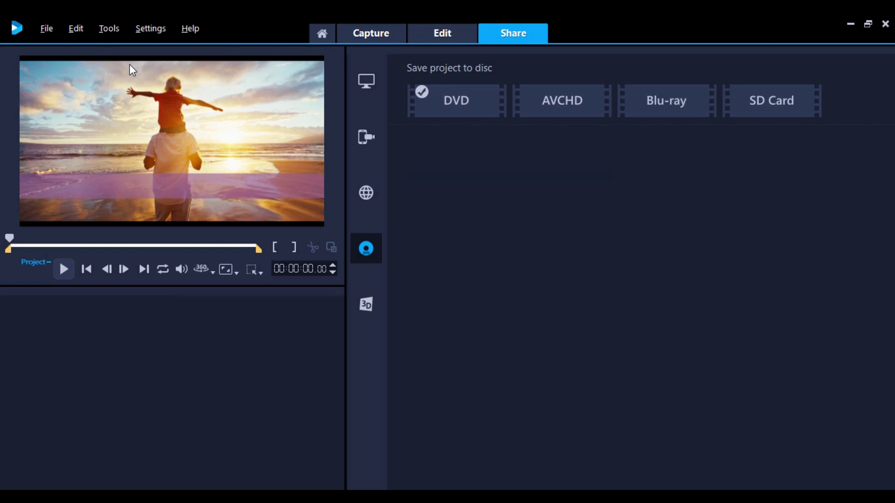
# - Use File > Save As to save the project as 'SummerVideo'
pyautogui.click(51, 26)
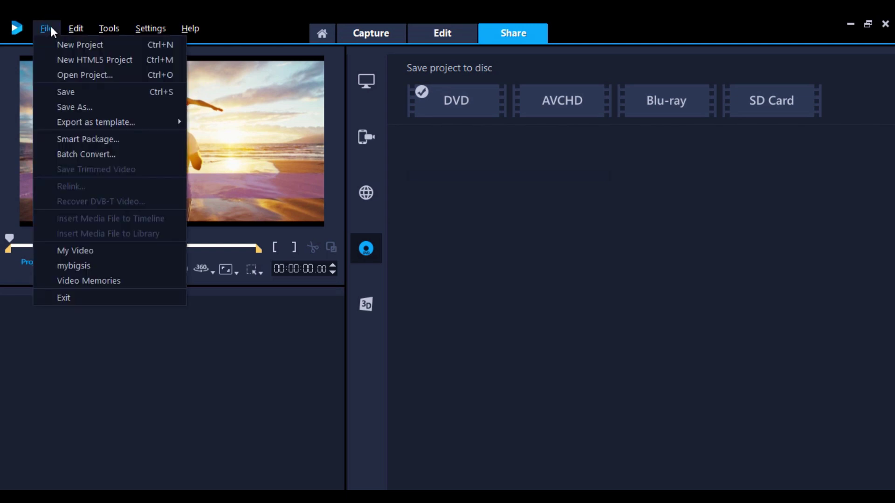
pyautogui.click(73, 106)
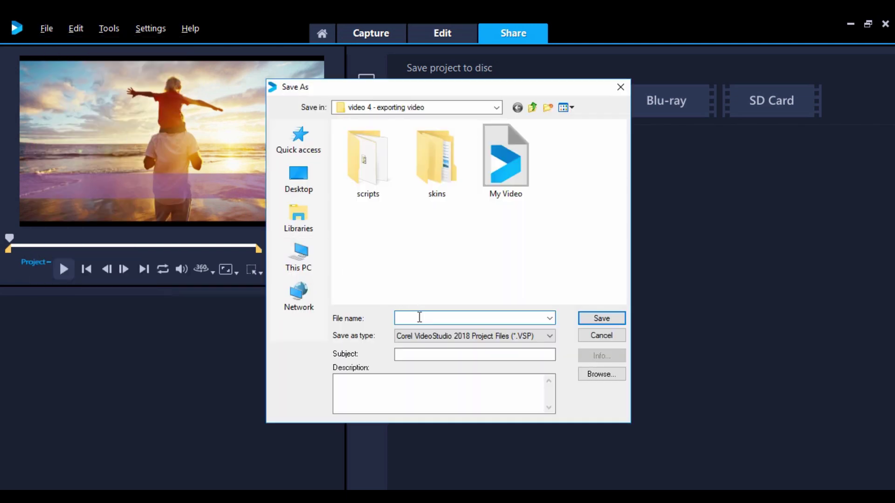
pyautogui.write('SummerVideo')
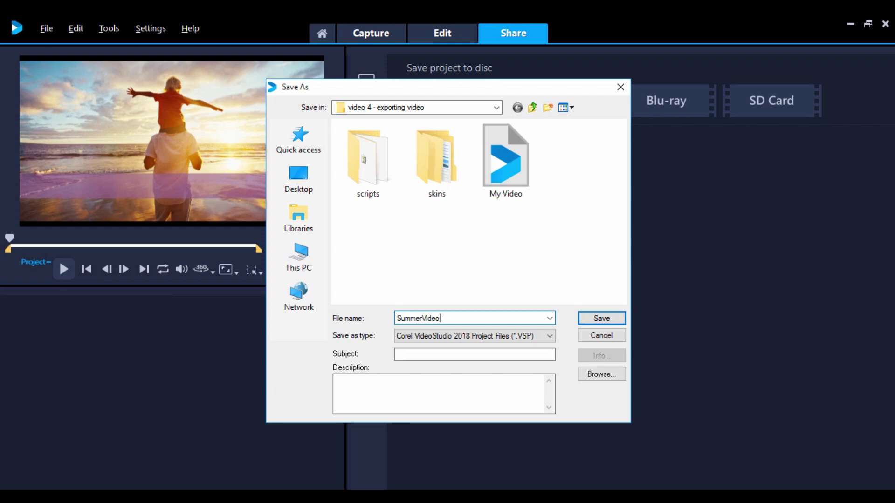